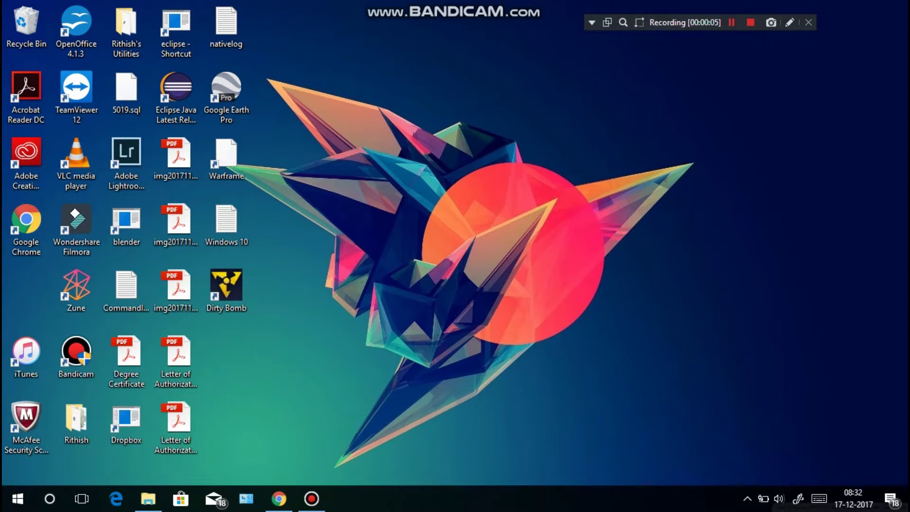
- In a new Chrome tab, search the web for 'openmrs'
key(alt+Tab)
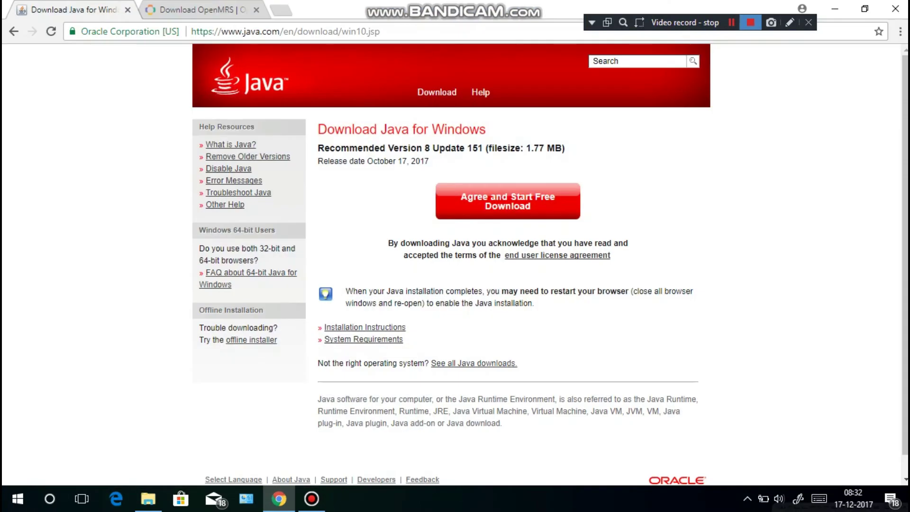
key(ctrl+Tab)
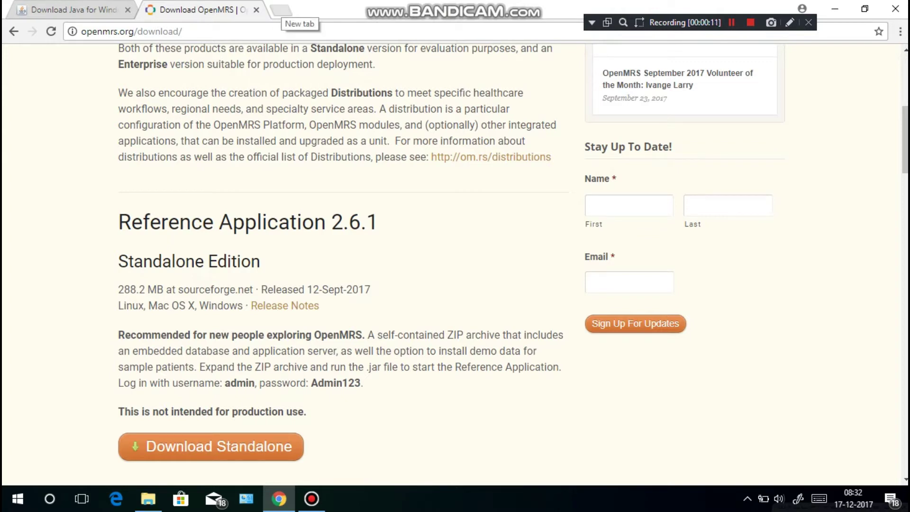
click(282, 10)
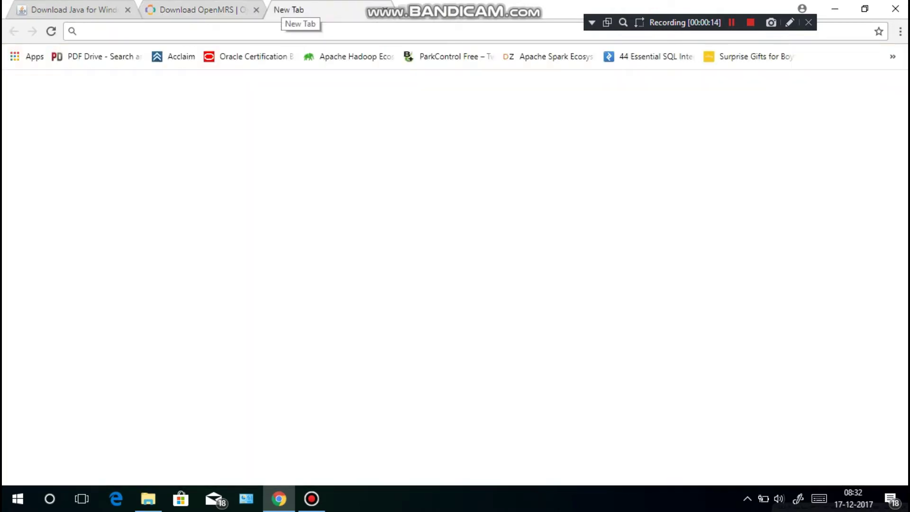
text(opne)
key(BackSpace)
key(BackSpace)
text(en)
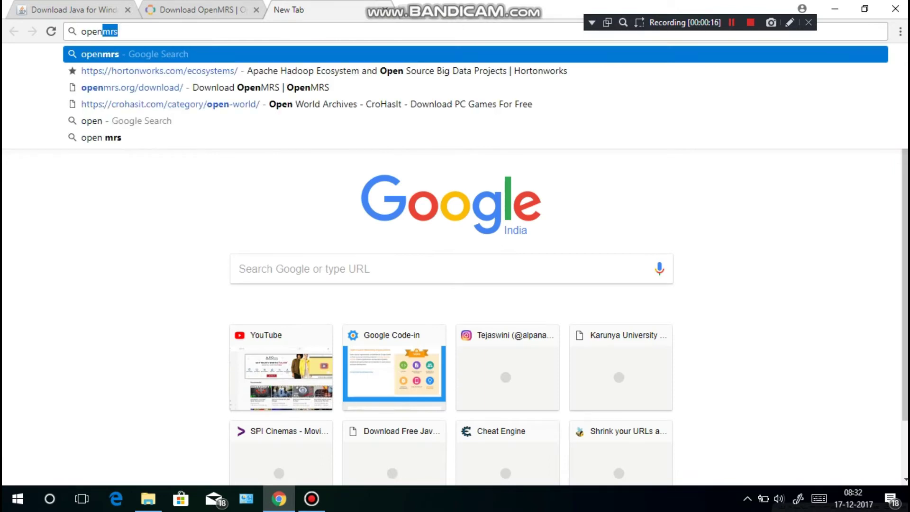
text(mrs)
key(Return)
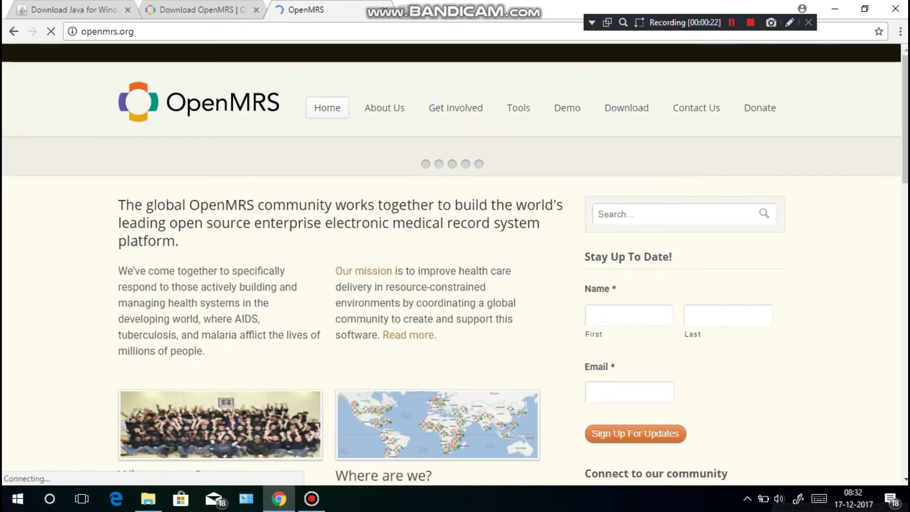
- Open the OpenMRS download page, close the duplicate tab, and return to the Java tab
mouse_move(626, 107)
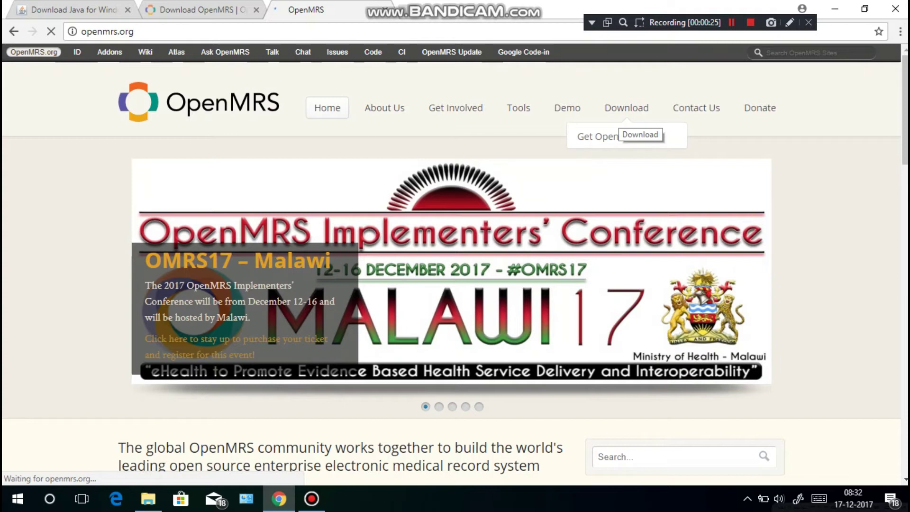
click(627, 119)
scroll(626, 119, down, 5)
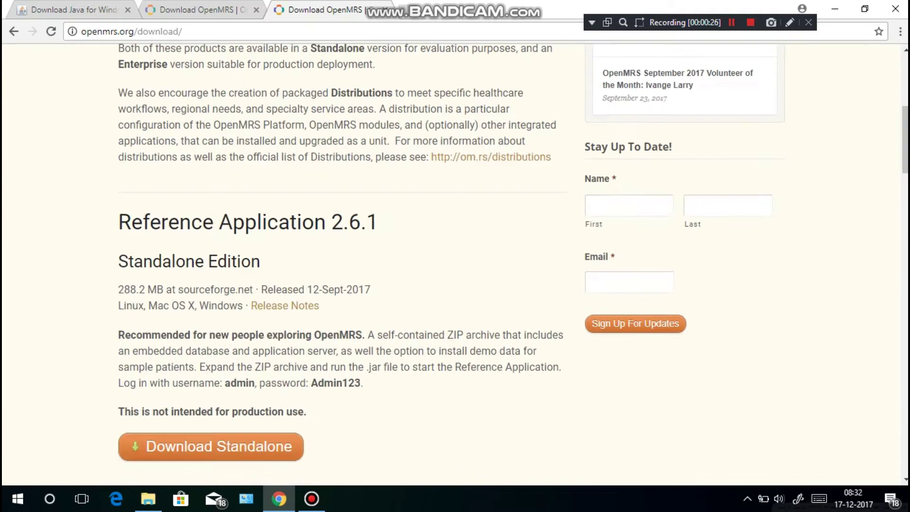
key(ctrl+w)
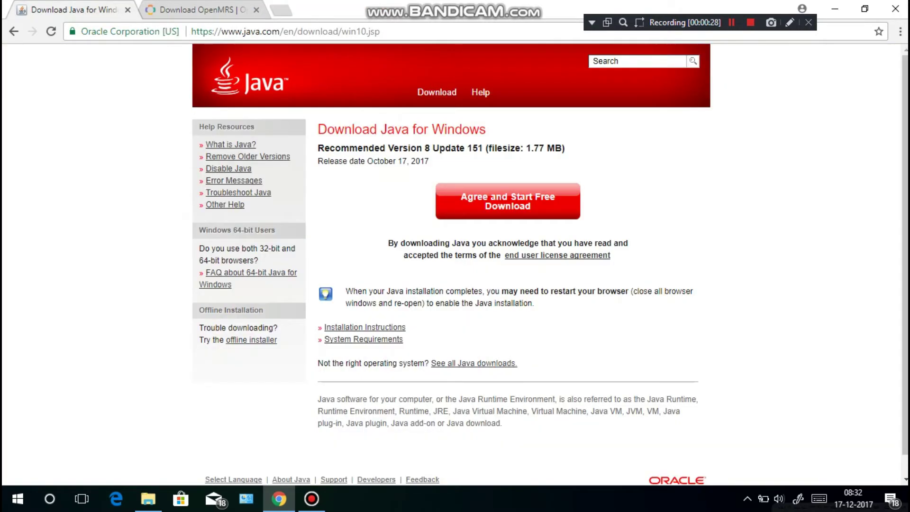
key(ctrl+Tab)
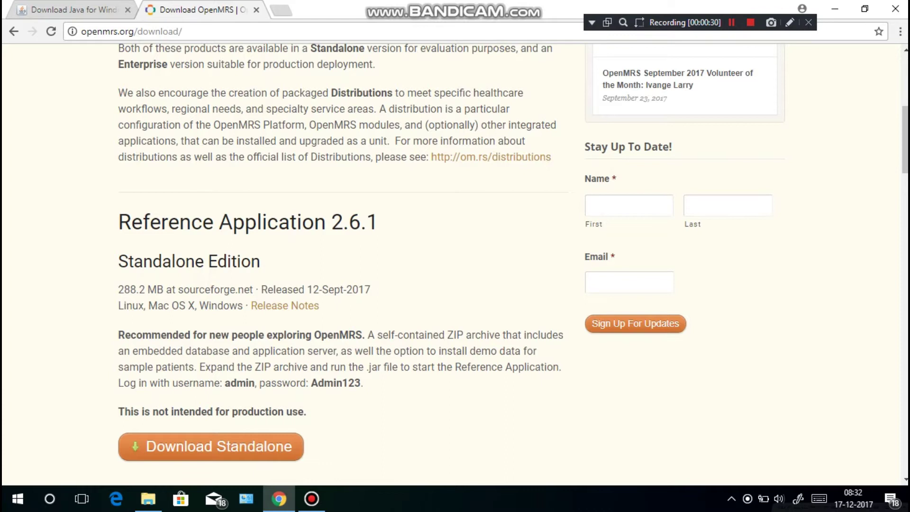
key(ctrl+Tab)
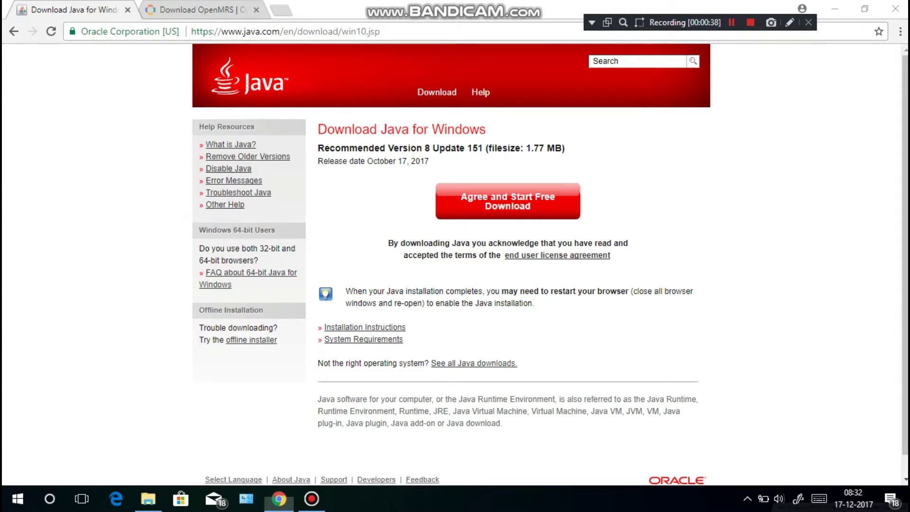
- Run java -version in Command Prompt, which reports Java 1.8.0_151
key(super)
text(cmd)
key(Return)
text(jav)
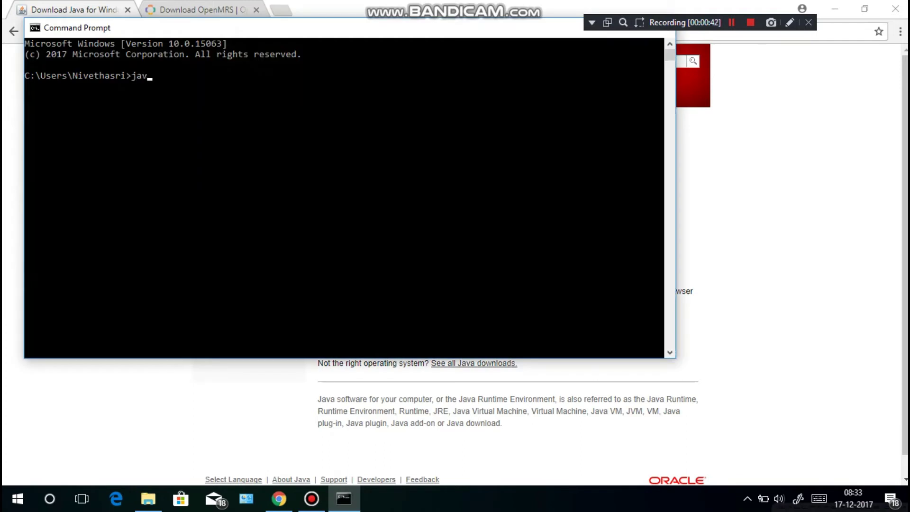
text(a -version)
key(Return)
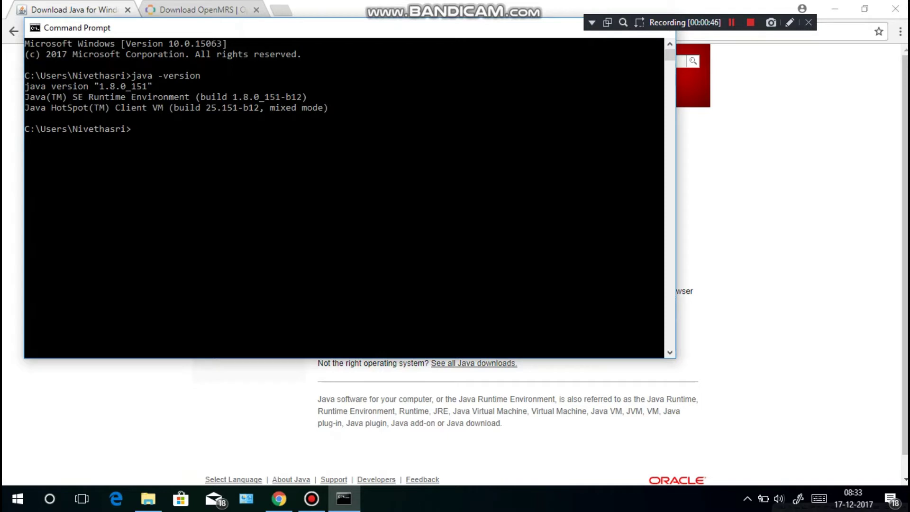
- Highlight the version output, then move Command Prompt out of the way
drag(329, 108, 25, 86)
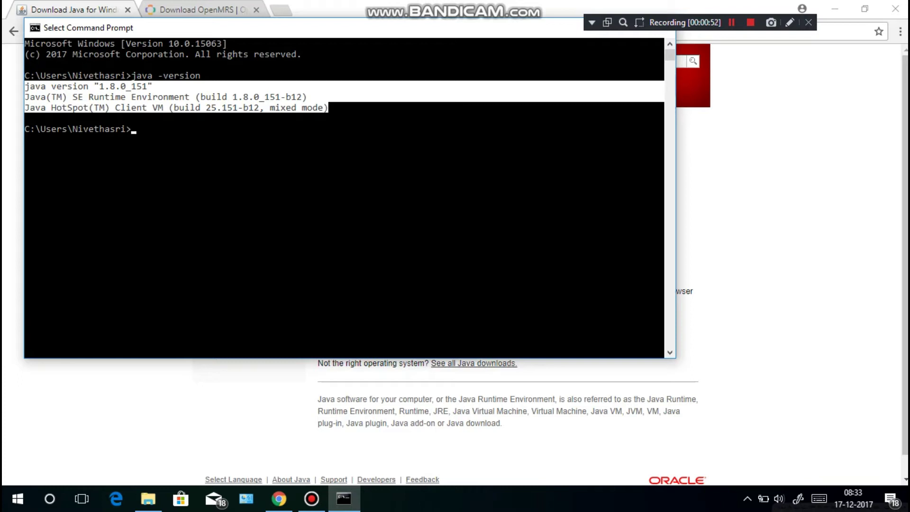
click(368, 129)
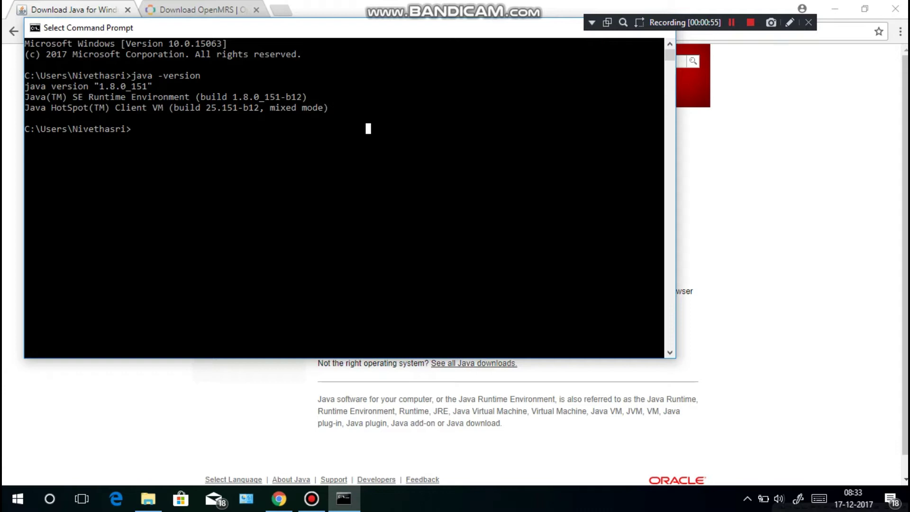
key(alt+Tab)
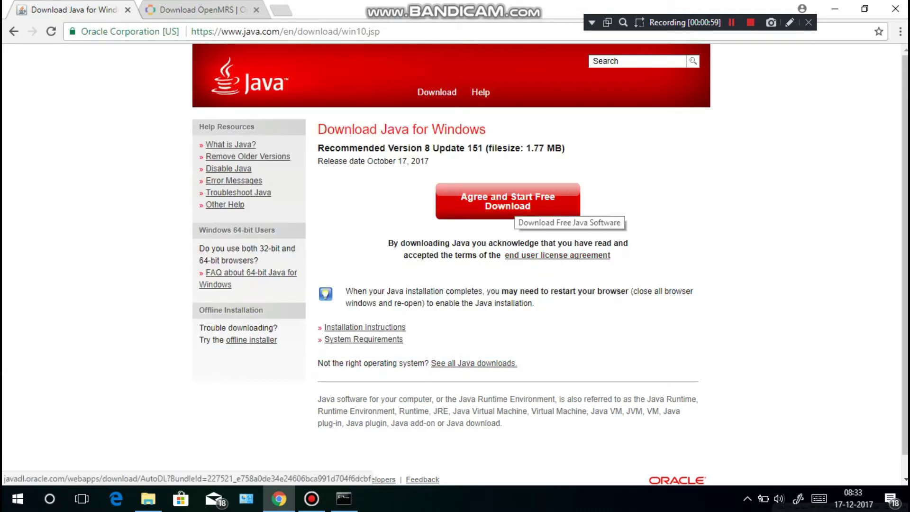
- Trim the URL to java.com/en, open Free Java Download, then view the OpenMRS 2.6.1 Standalone tab
drag(381, 32, 284, 31)
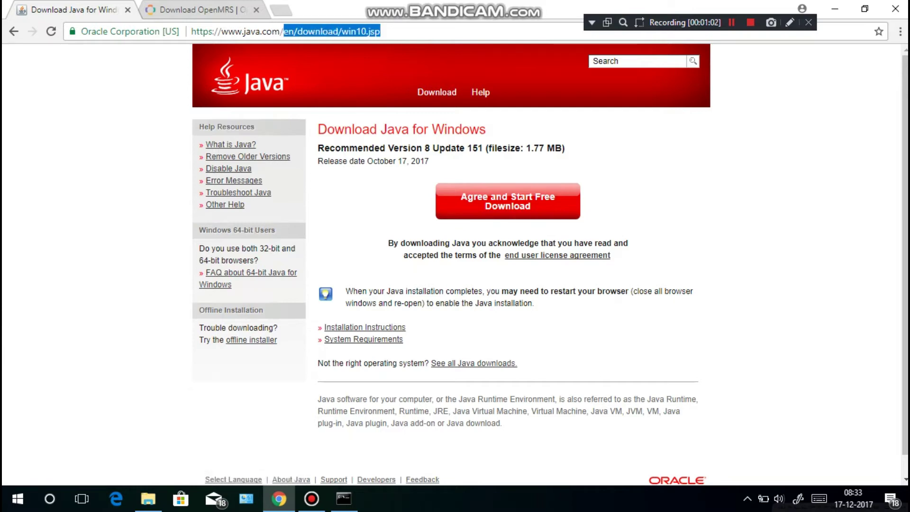
key(BackSpace)
key(Return)
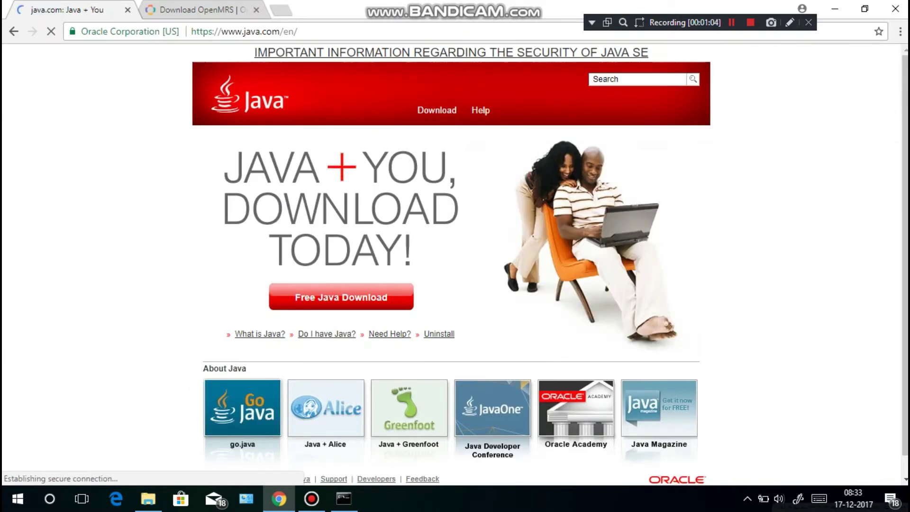
click(360, 299)
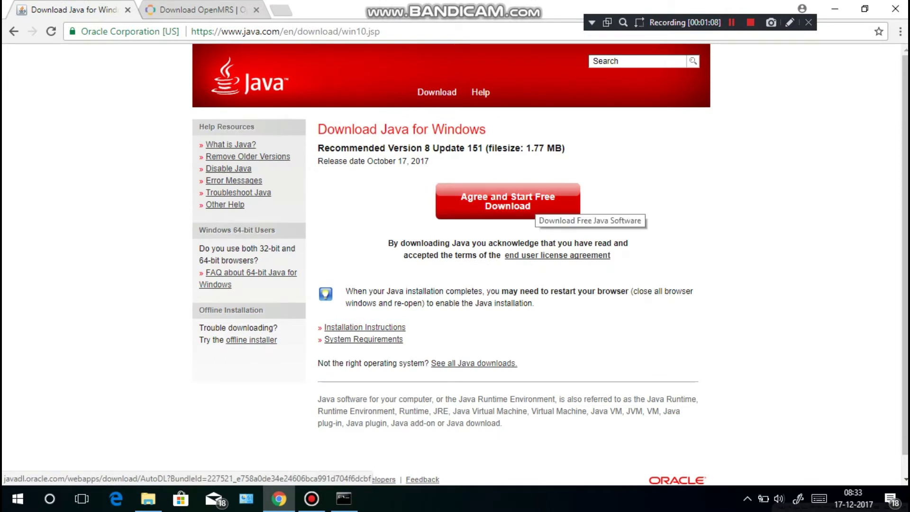
click(223, 10)
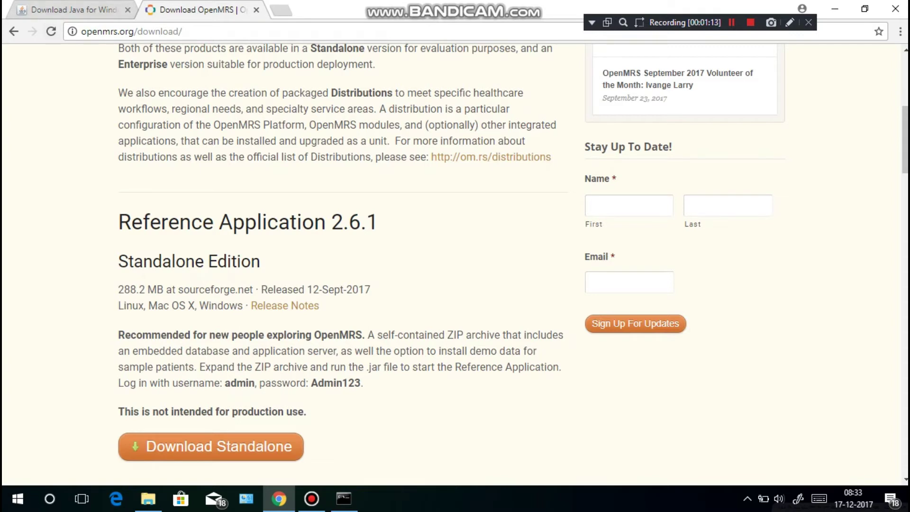
scroll(455, 261, down, 2)
scroll(341, 261, down, 6)
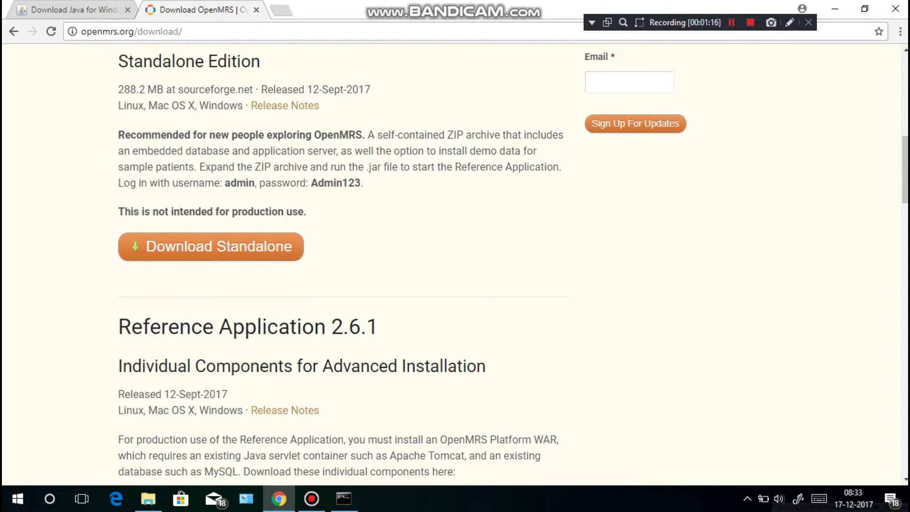
scroll(342, 260, up, 3)
scroll(341, 260, down, 6)
scroll(341, 260, up, 8)
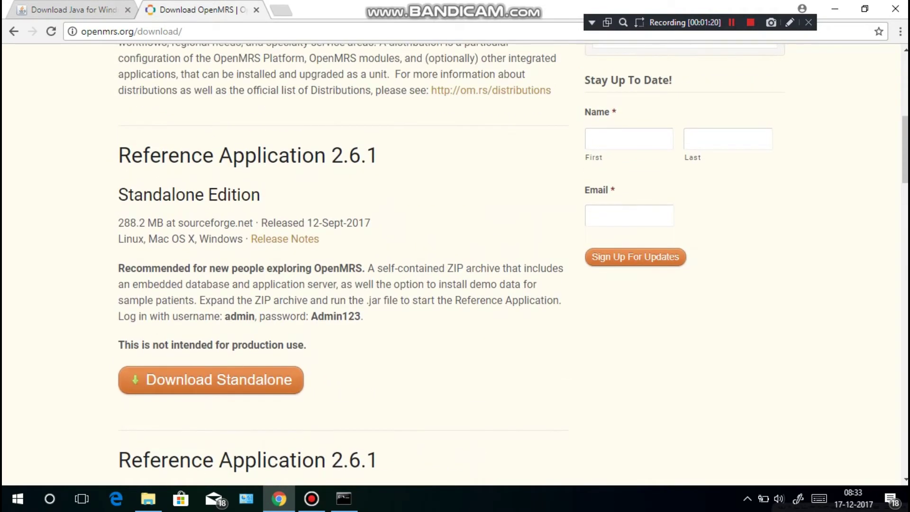
drag(119, 195, 261, 194)
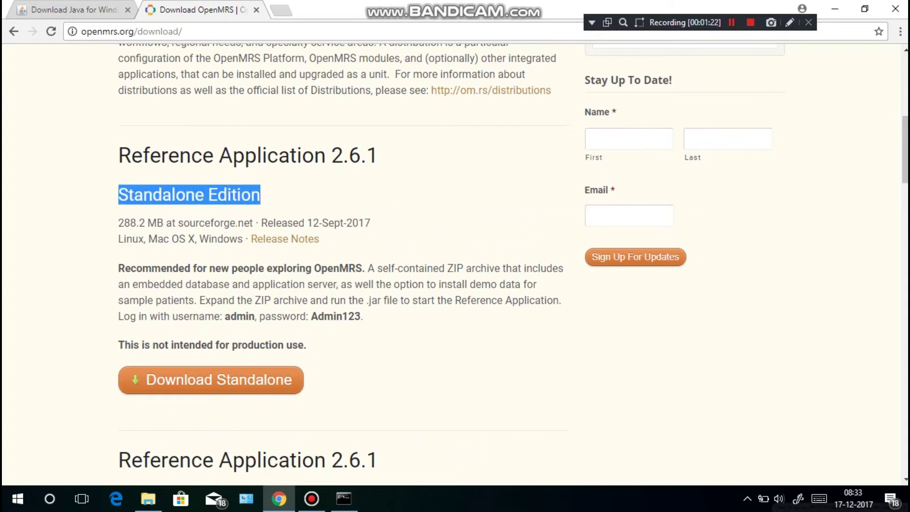
drag(118, 268, 339, 268)
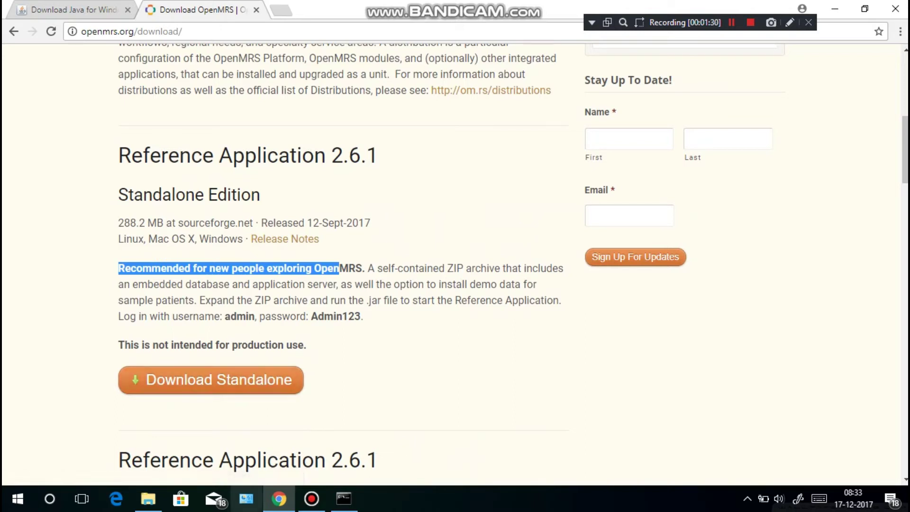
click(223, 417)
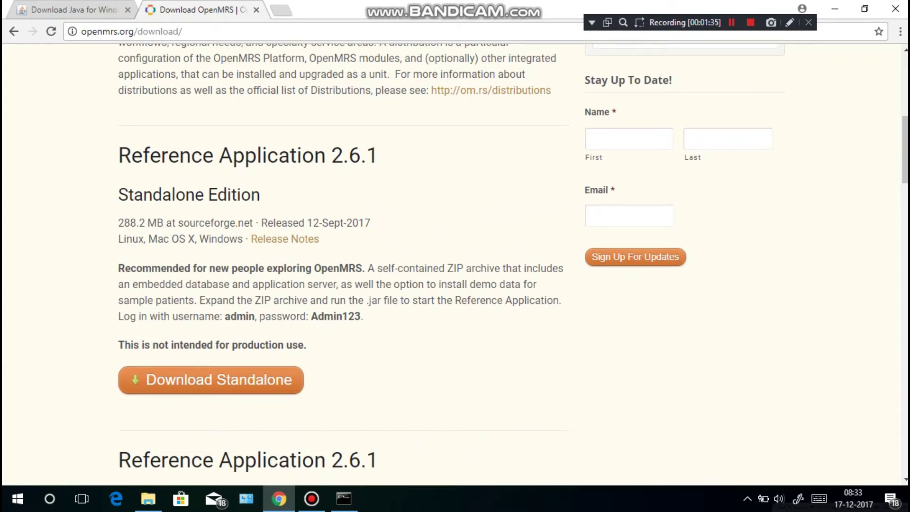
- Extract referenceapplication-standalone-2.6.1.zip on Local Disk (E:) with WinRAR's Extract Here
click(149, 498)
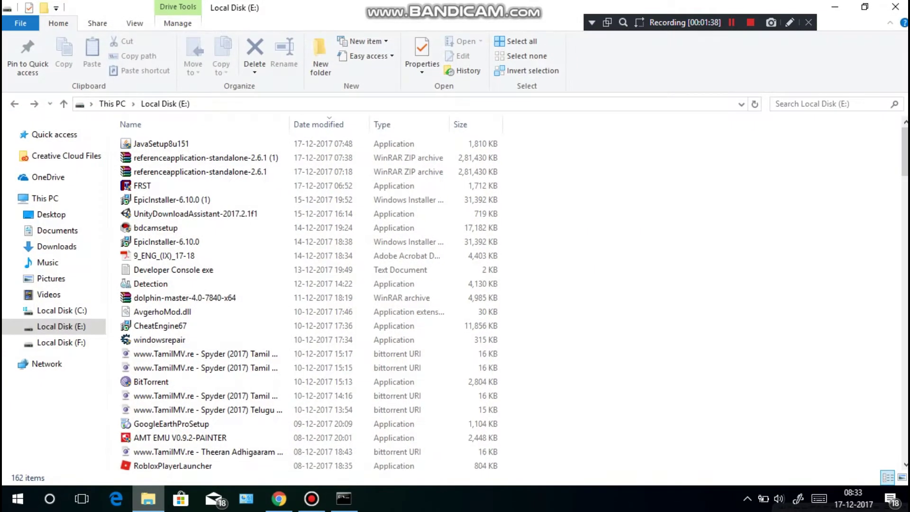
click(199, 158)
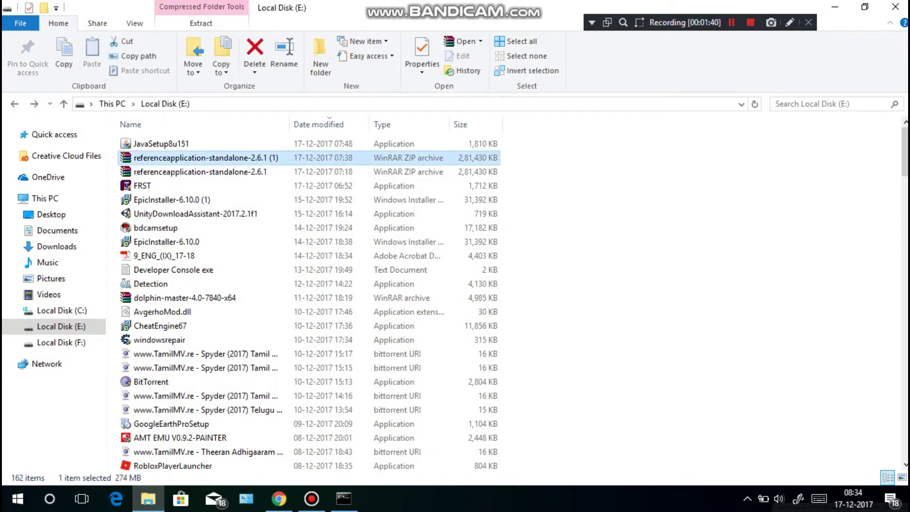
right_click(188, 172)
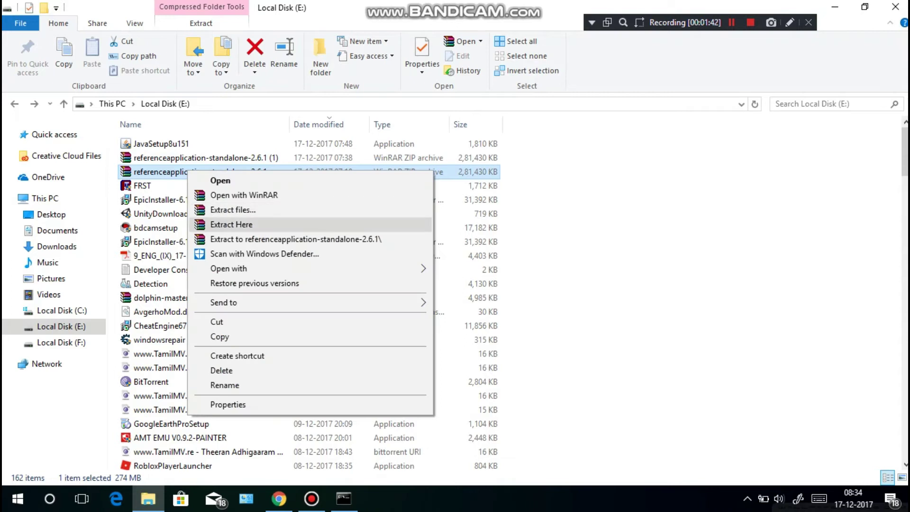
click(231, 224)
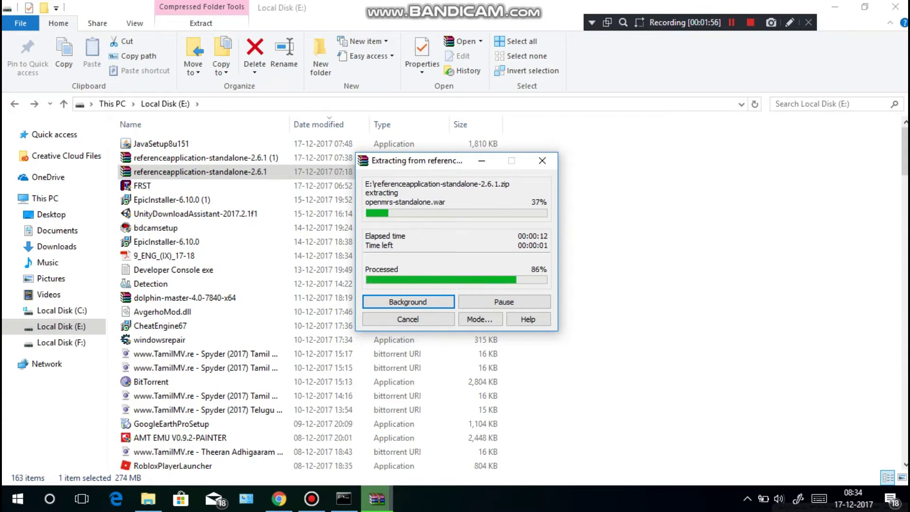
- Open the referenceapplication-standalone-2.6.1 folder and select the demodatabase and emptydatabase archives
scroll(309, 299, down, 18)
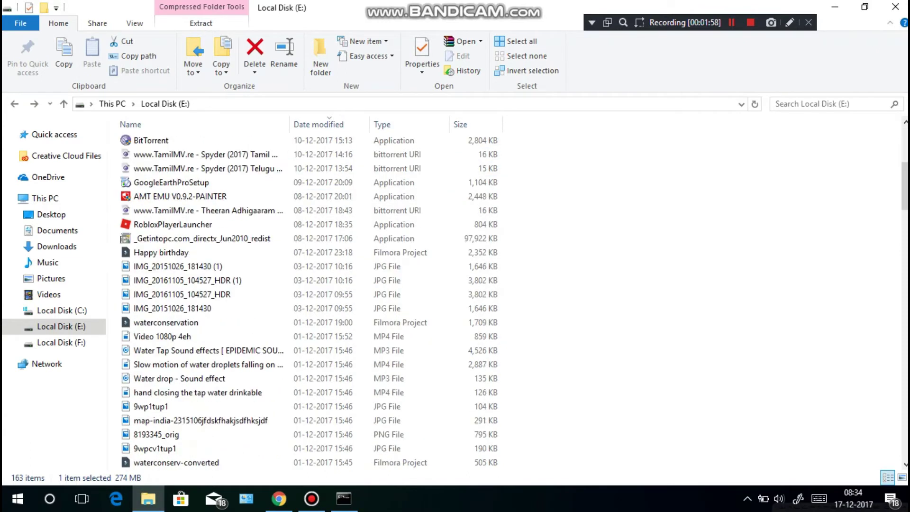
scroll(309, 299, down, 20)
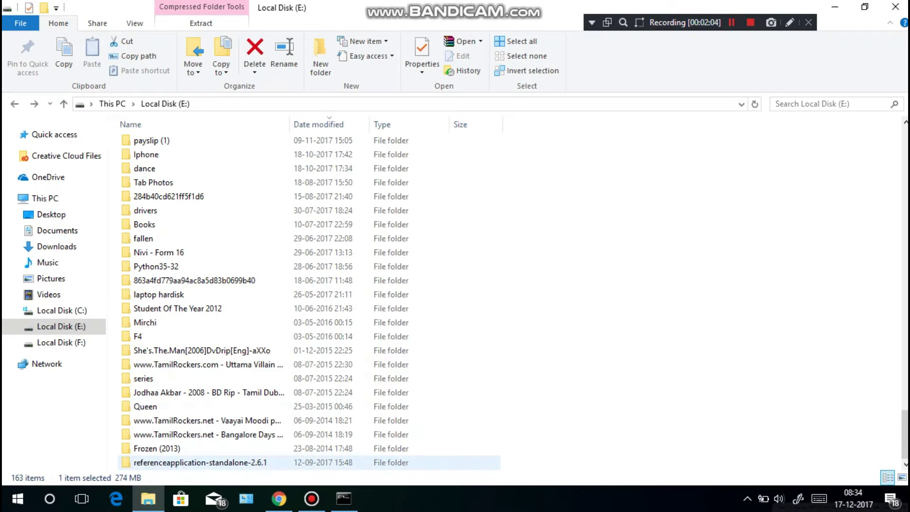
double_click(199, 462)
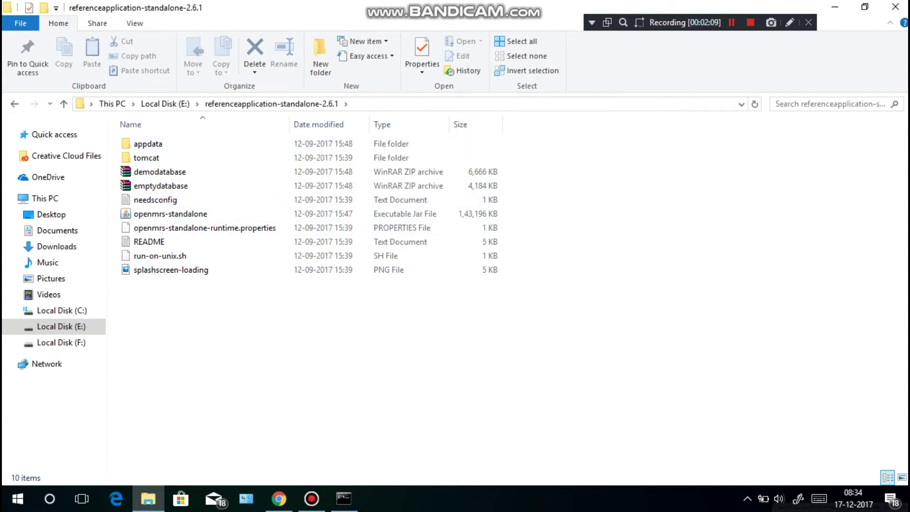
drag(557, 171, 500, 186)
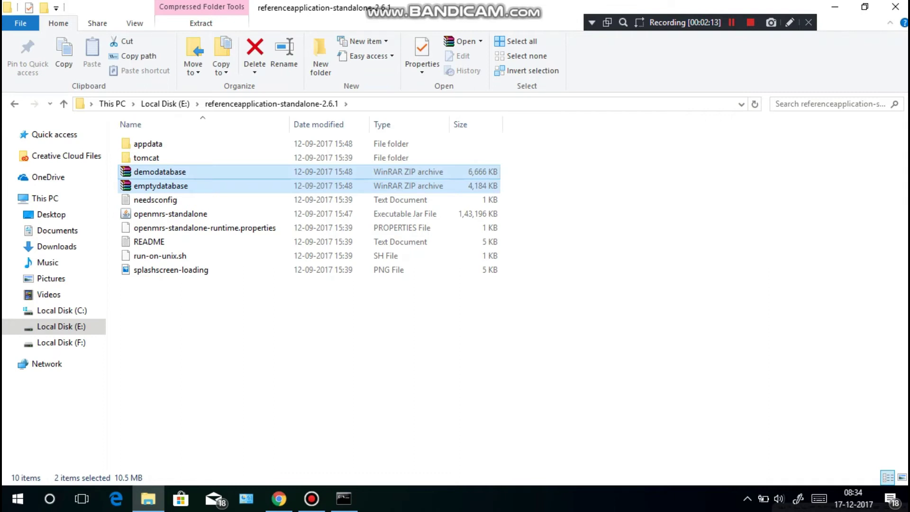
- Extract demodatabase and emptydatabase each to a separate folder, then select openmrs-standalone
right_click(410, 174)
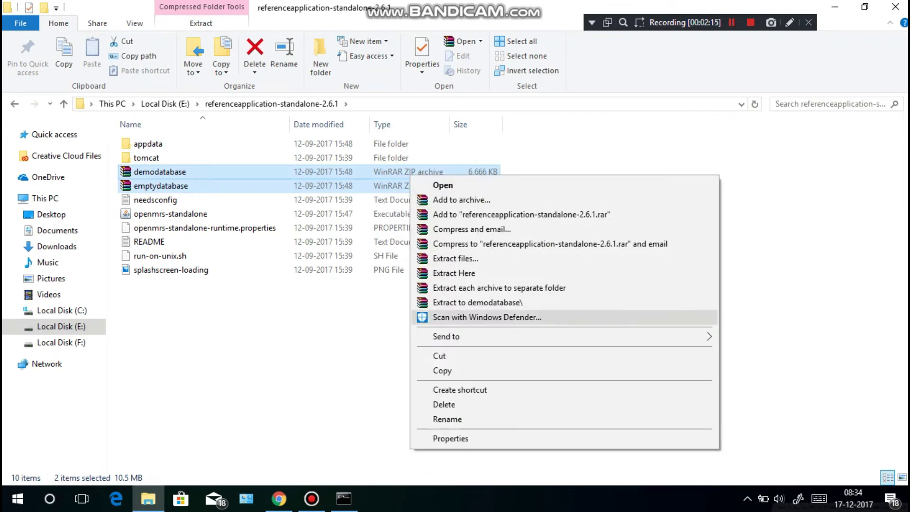
click(499, 287)
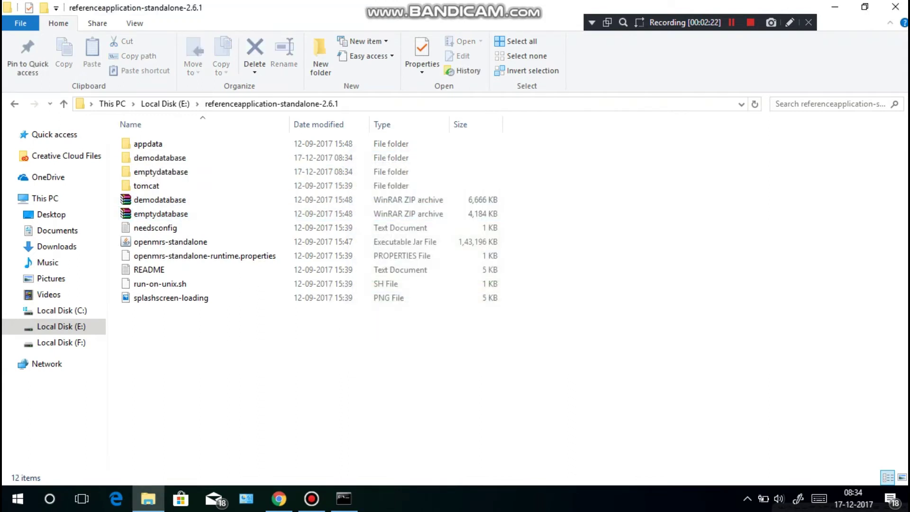
click(170, 242)
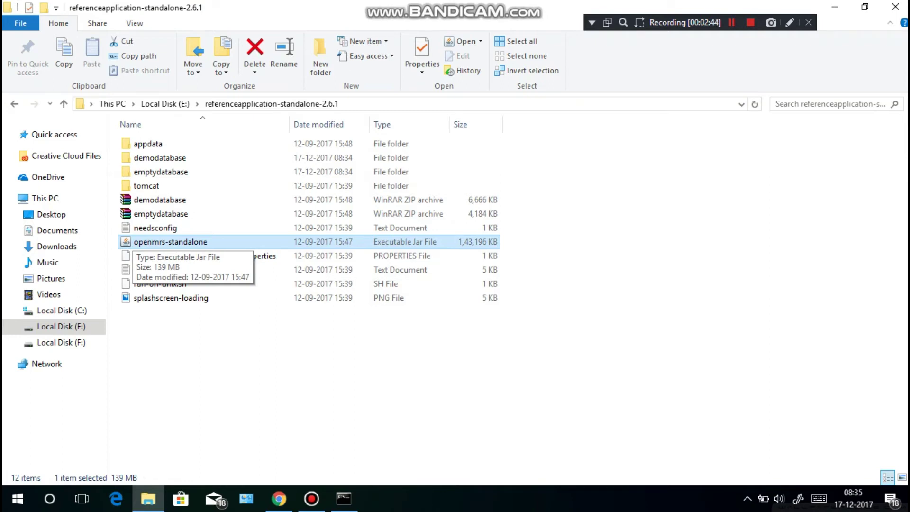
- In openmrs-standalone's Properties, keep Java(TM) Platform SE binary as the .jar opener and close
right_click(168, 242)
click(189, 474)
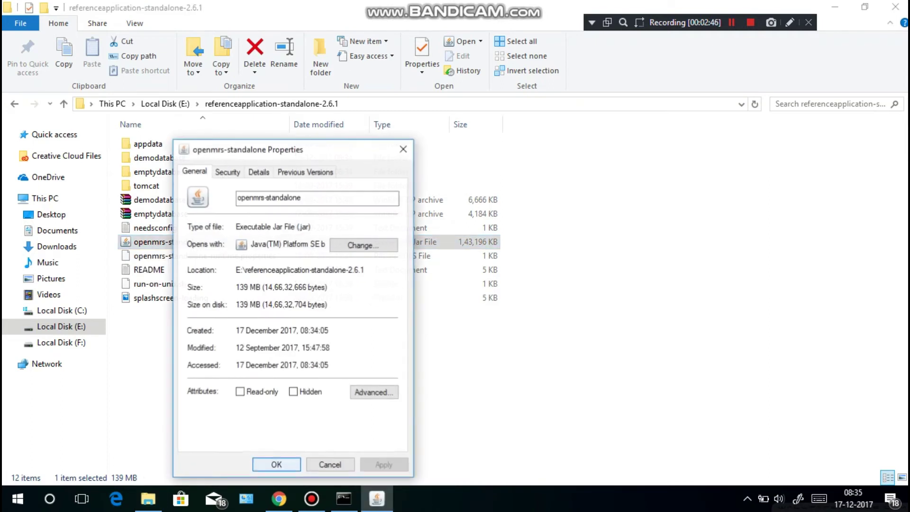
click(364, 245)
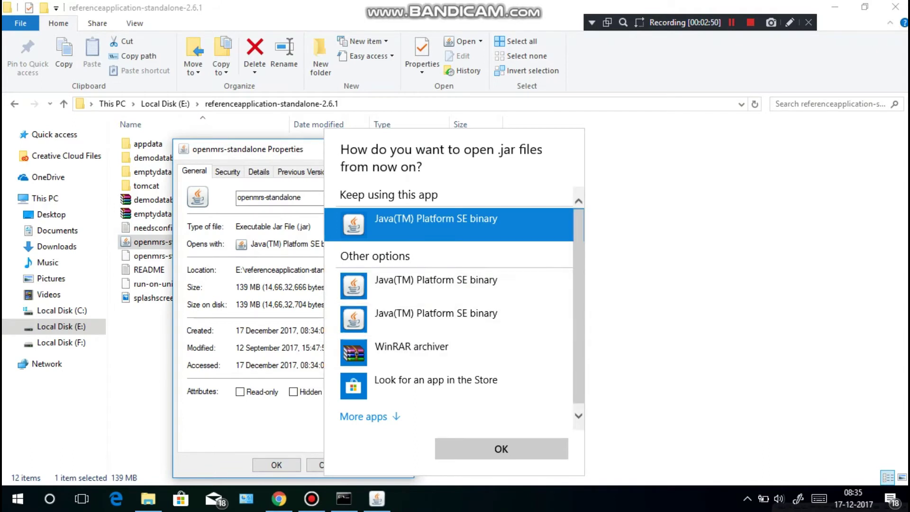
scroll(449, 331, down, 1)
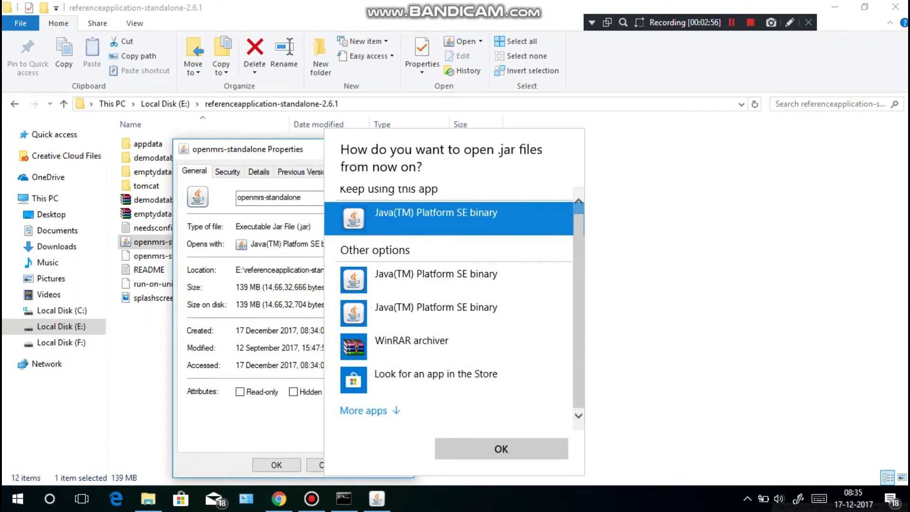
click(501, 449)
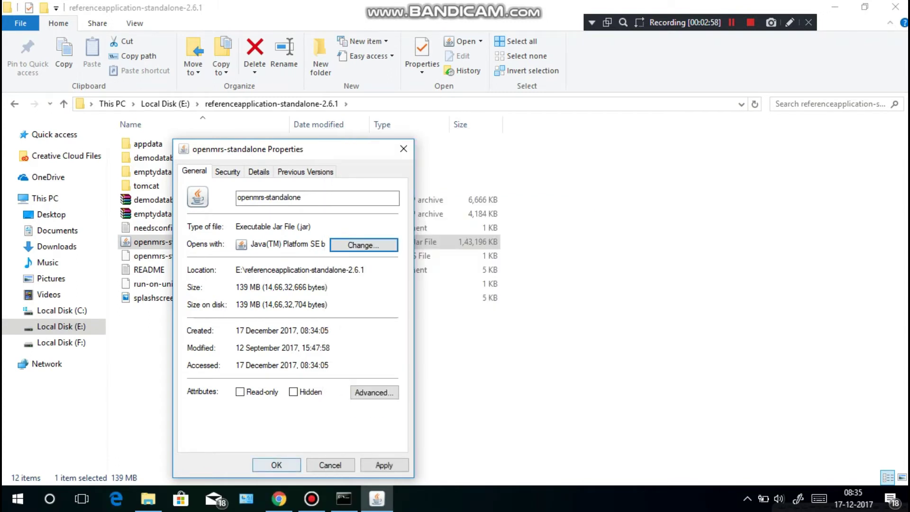
key(Return)
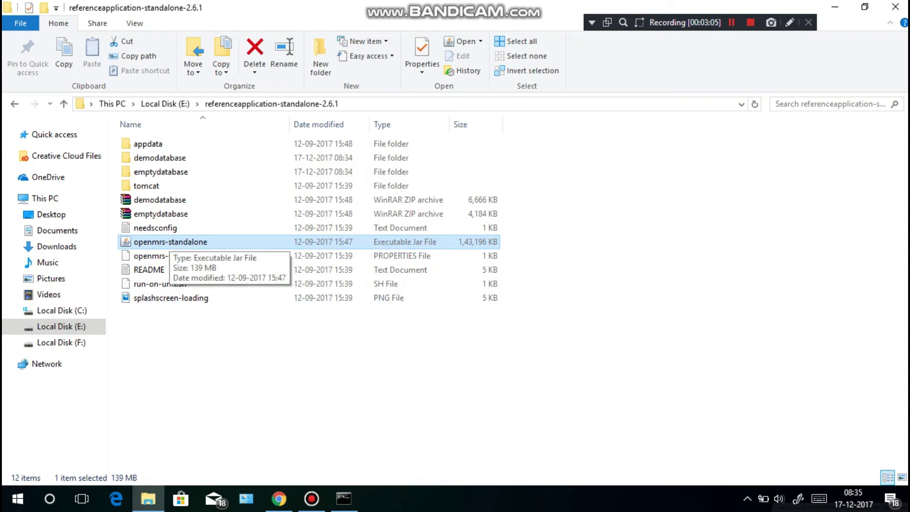
- Launch the openmrs-standalone jar, open a blank Chrome tab, and close the launcher window
key(Return)
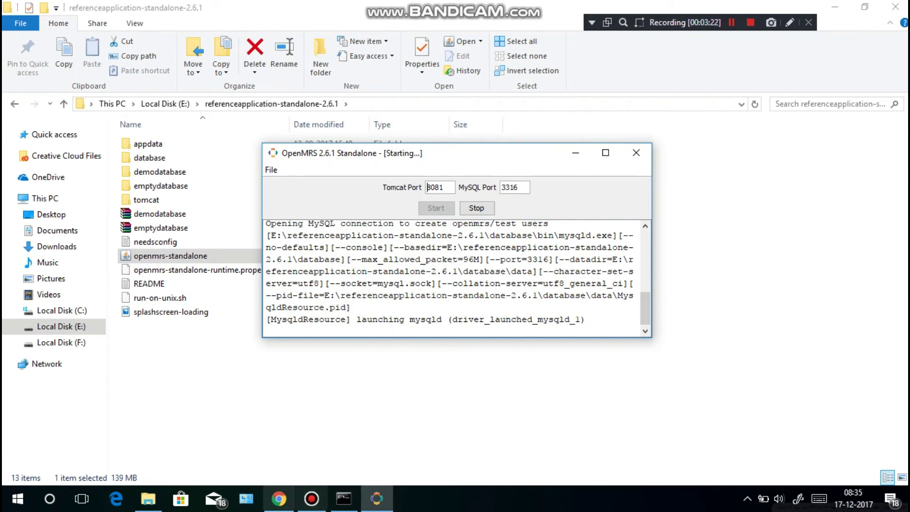
click(279, 499)
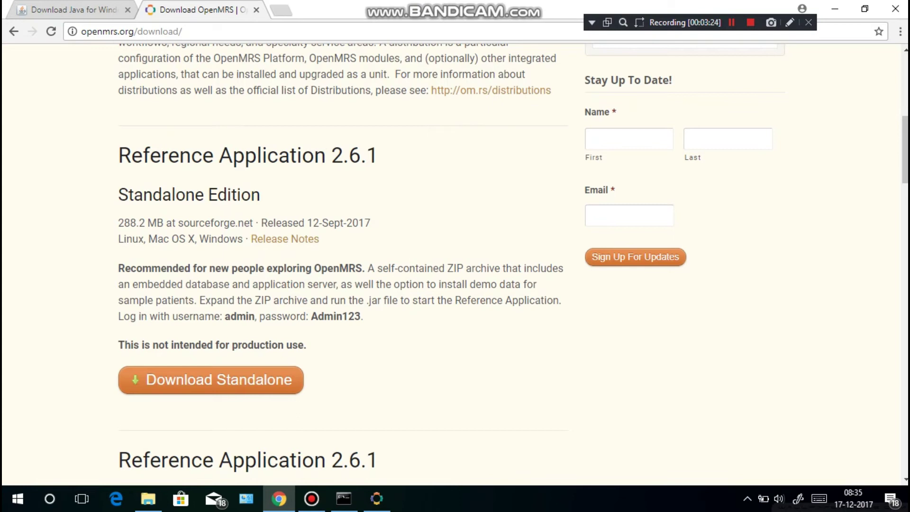
click(282, 10)
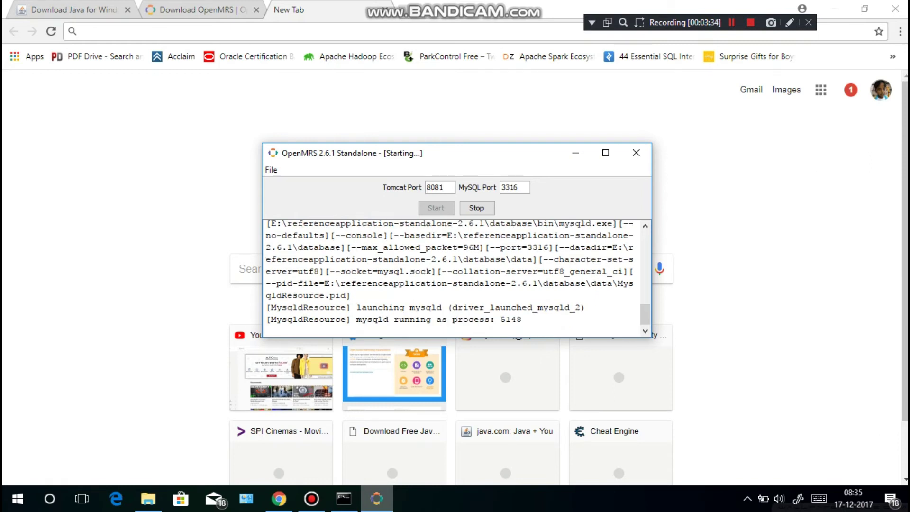
key(alt+F4)
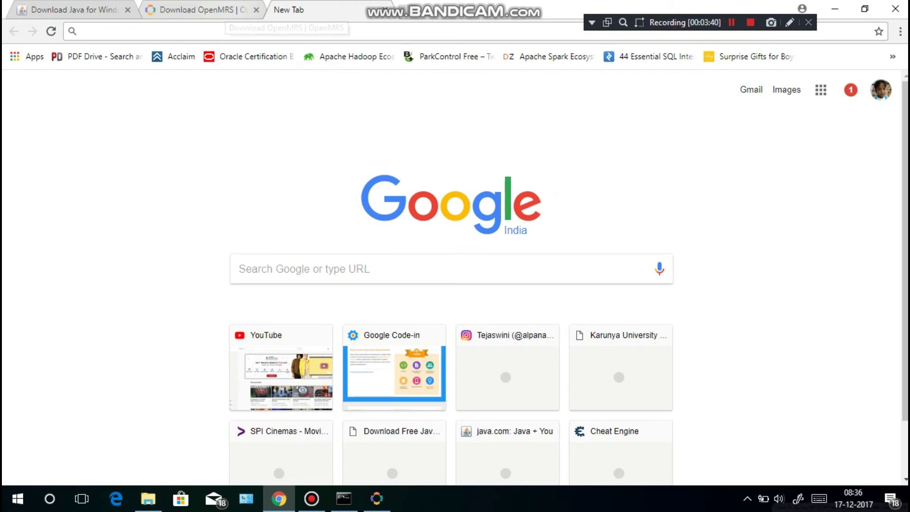
- Find the default login username and password on the OpenMRS download page
click(223, 9)
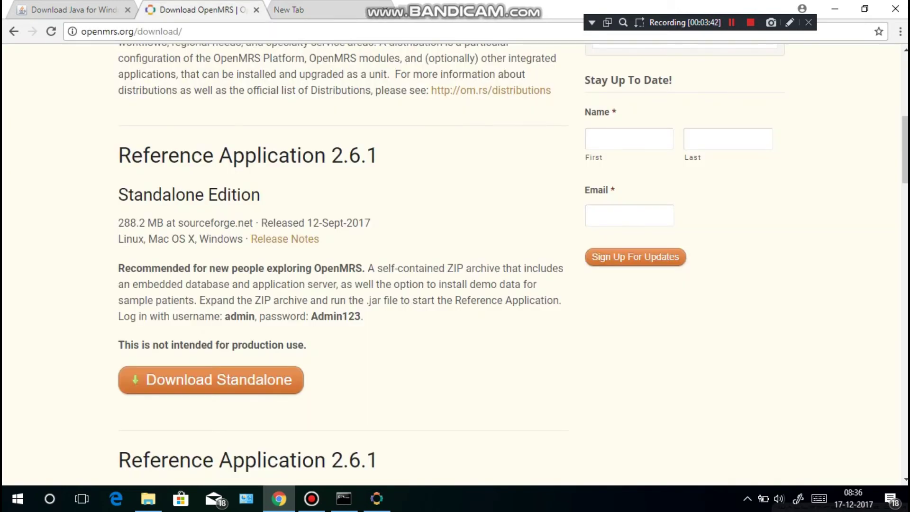
drag(220, 316, 249, 316)
double_click(335, 316)
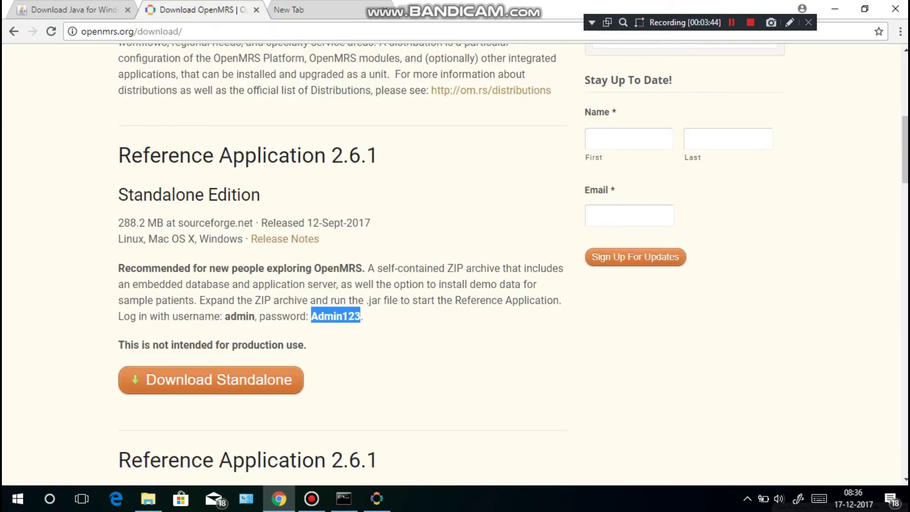
click(335, 316)
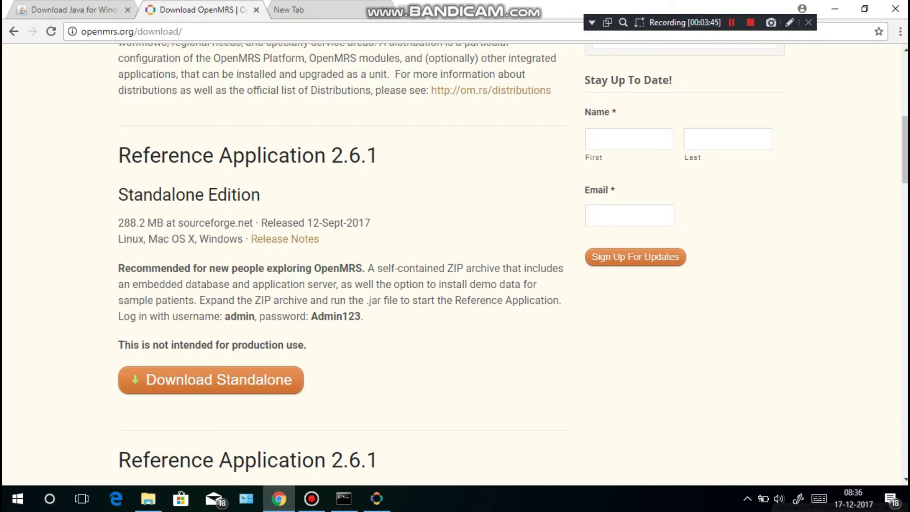
drag(222, 316, 255, 316)
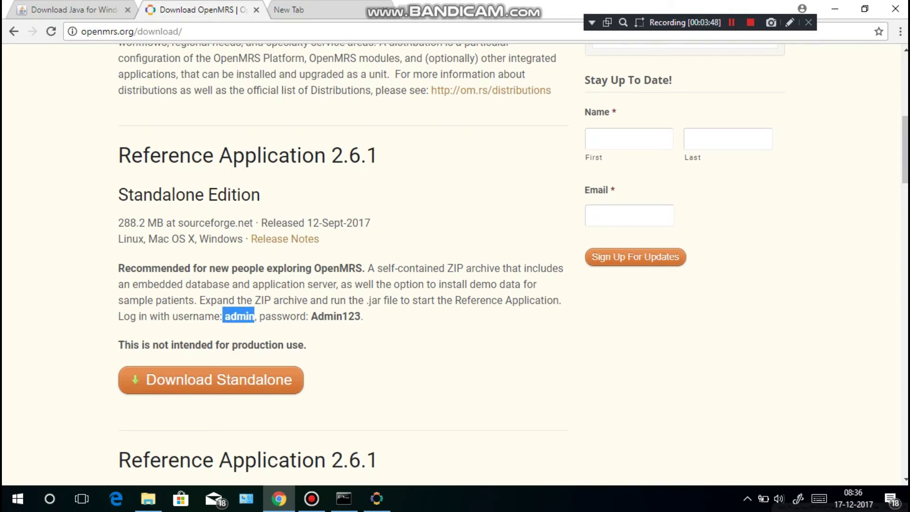
click(335, 316)
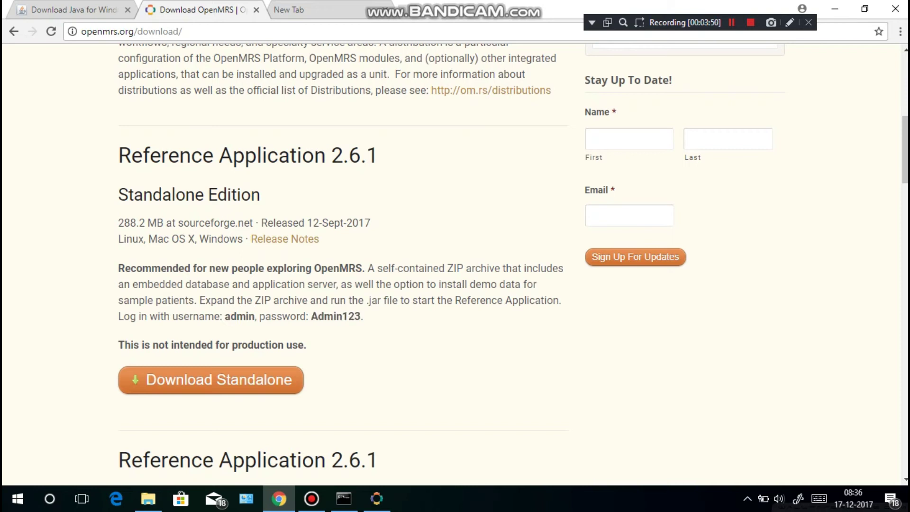
- Write the default username and password on two lines in a new Notepad note
key(super)
text(notep)
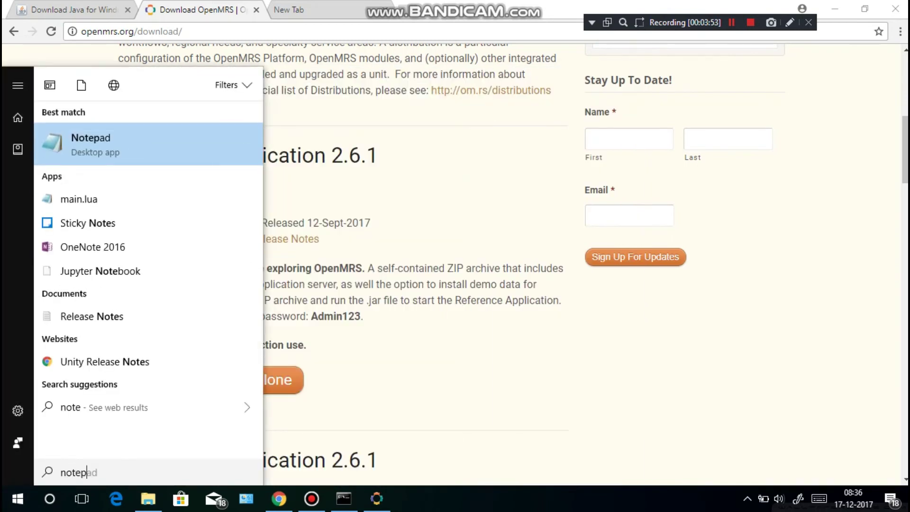
key(Return)
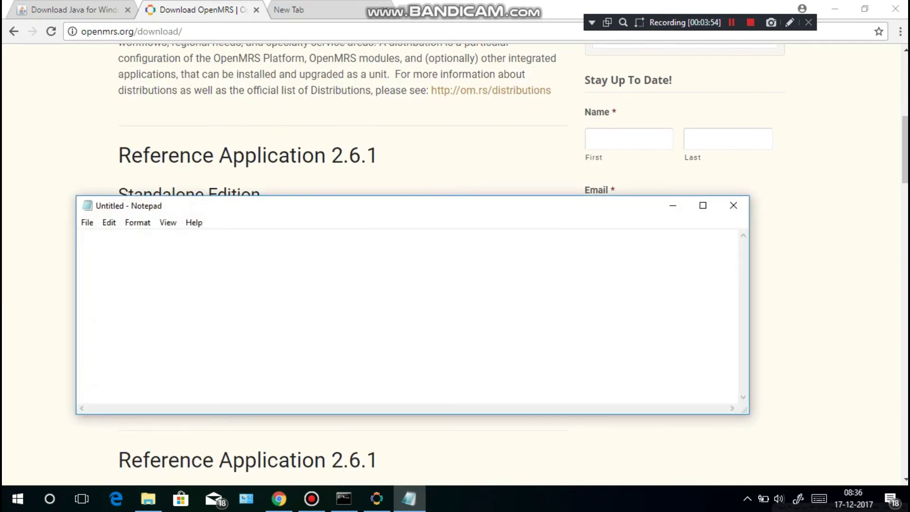
drag(442, 206, 624, 223)
text(usernae)
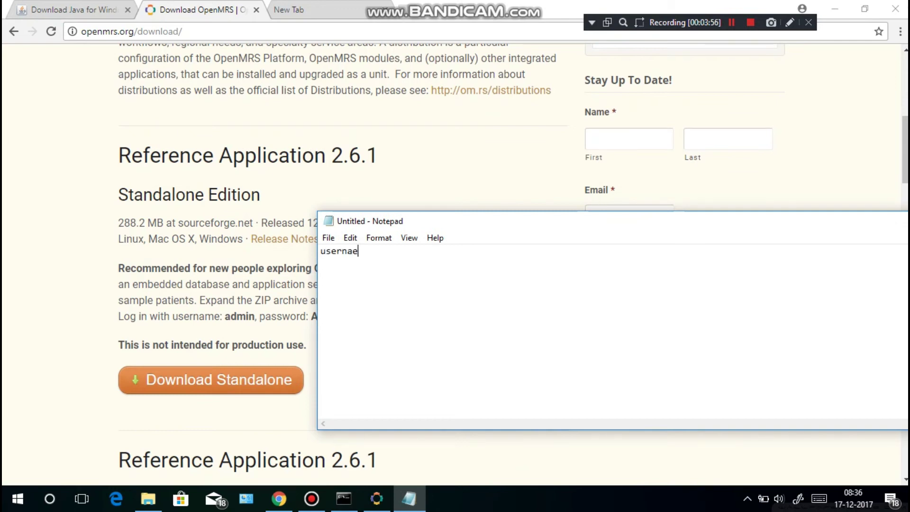
key(BackSpace)
text(me: admin)
key(Return)
text(passwor)
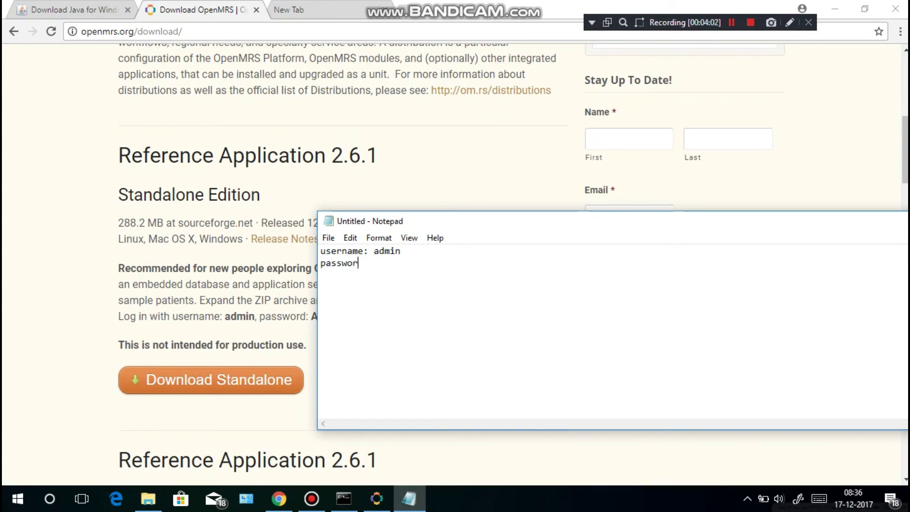
text(d: Admin1)
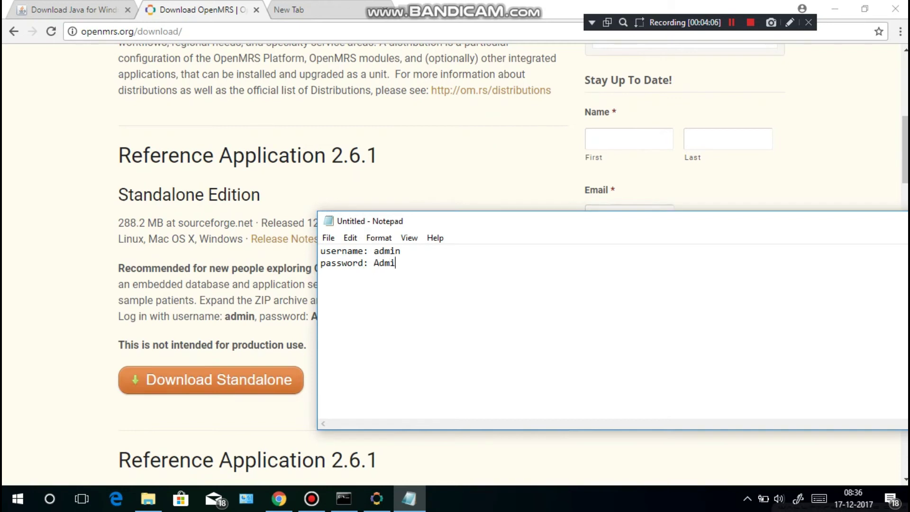
text(23)
drag(474, 221, 602, 208)
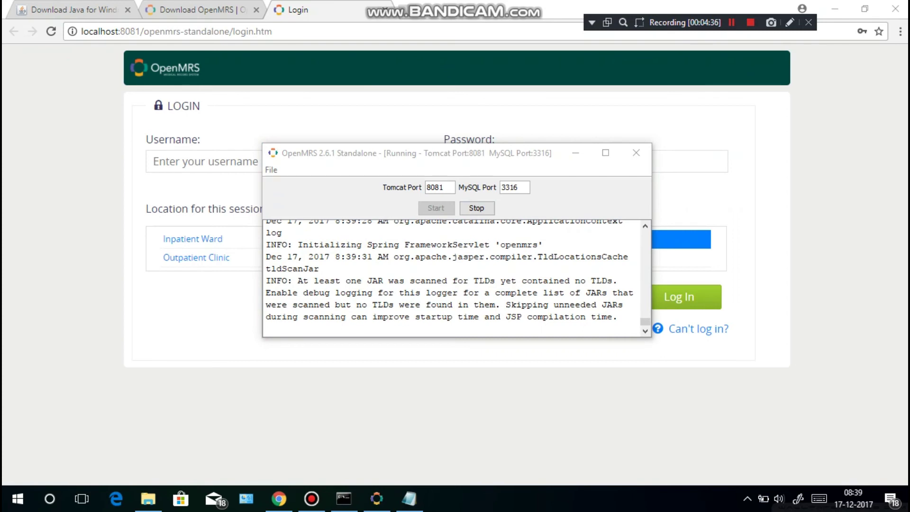
- Copy the username from the Notepad note into the OpenMRS login username field
drag(427, 153, 696, 152)
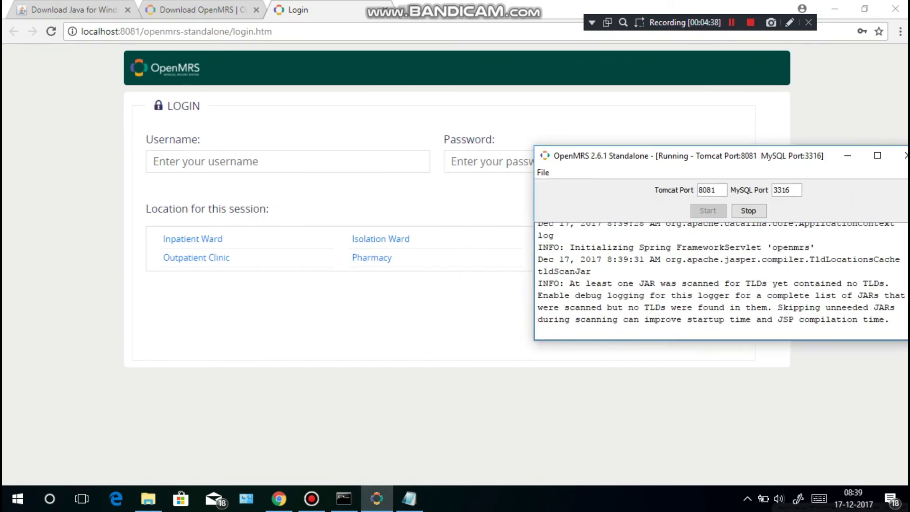
click(768, 151)
click(199, 9)
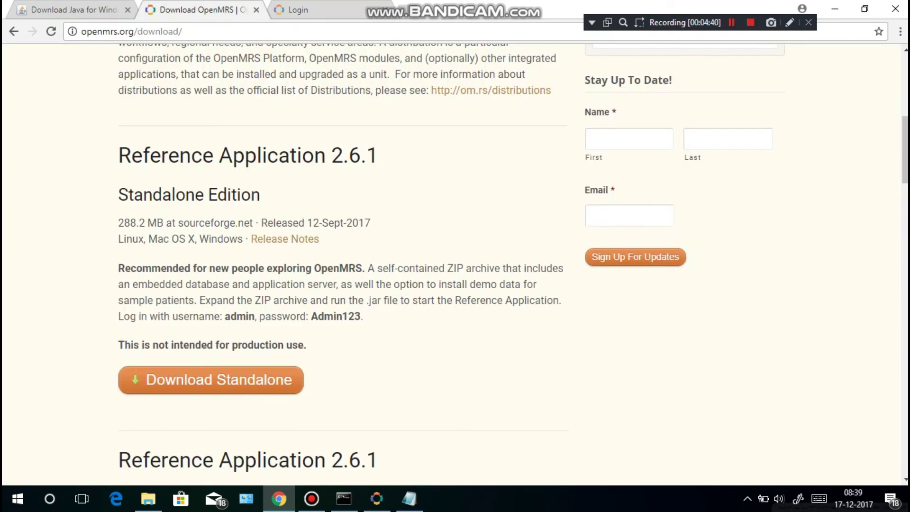
click(409, 498)
double_click(514, 238)
key(ctrl+c)
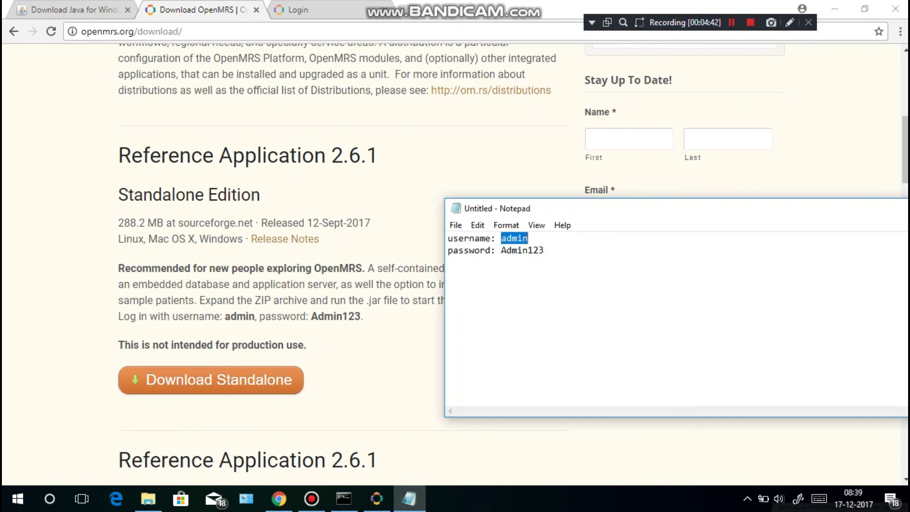
click(279, 499)
click(288, 161)
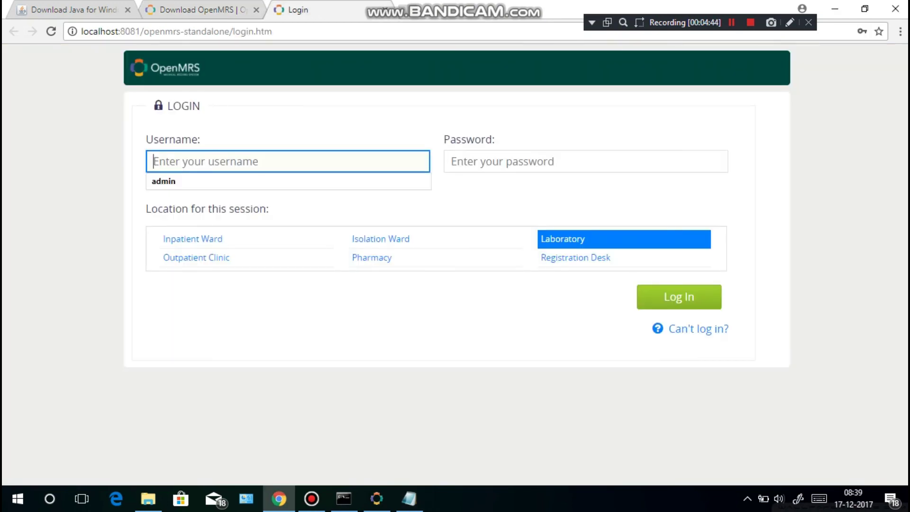
key(ctrl+v)
- Paste the noted password, choose Registration Desk, and log in
click(409, 499)
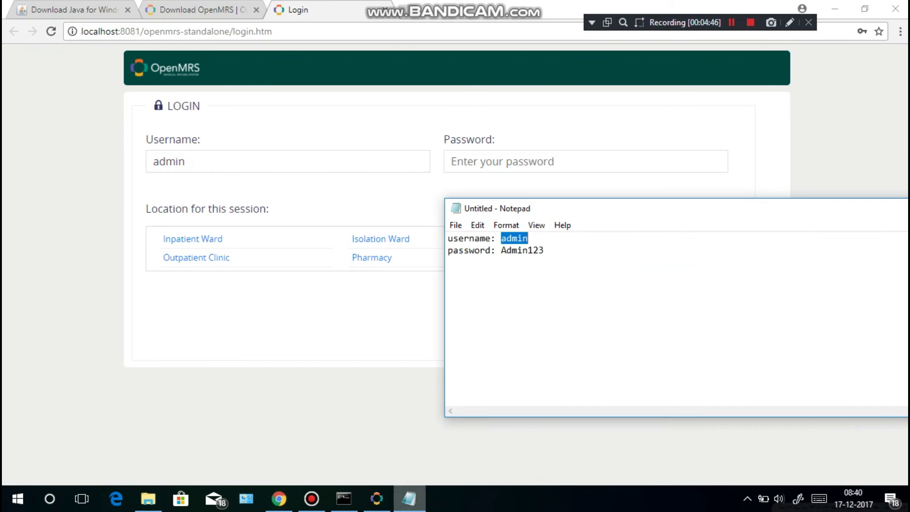
click(534, 250)
double_click(522, 250)
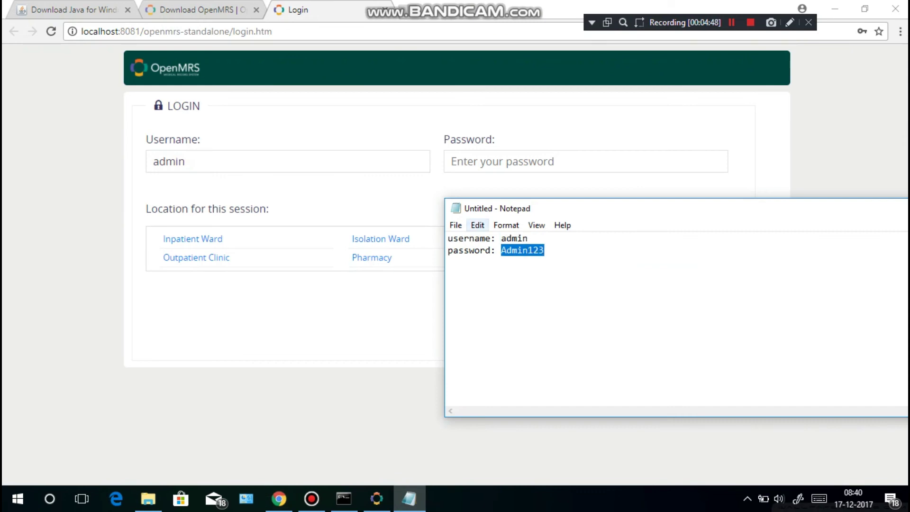
click(474, 162)
key(ctrl+v)
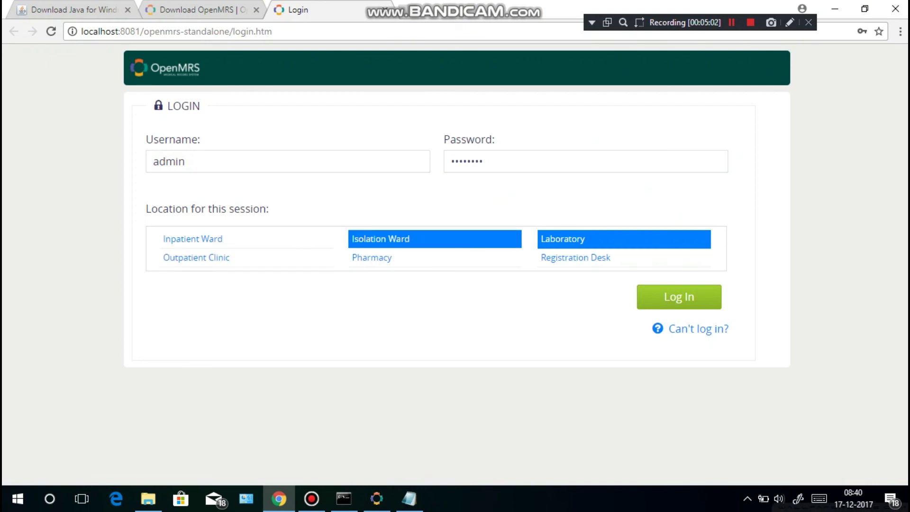
click(576, 257)
click(678, 297)
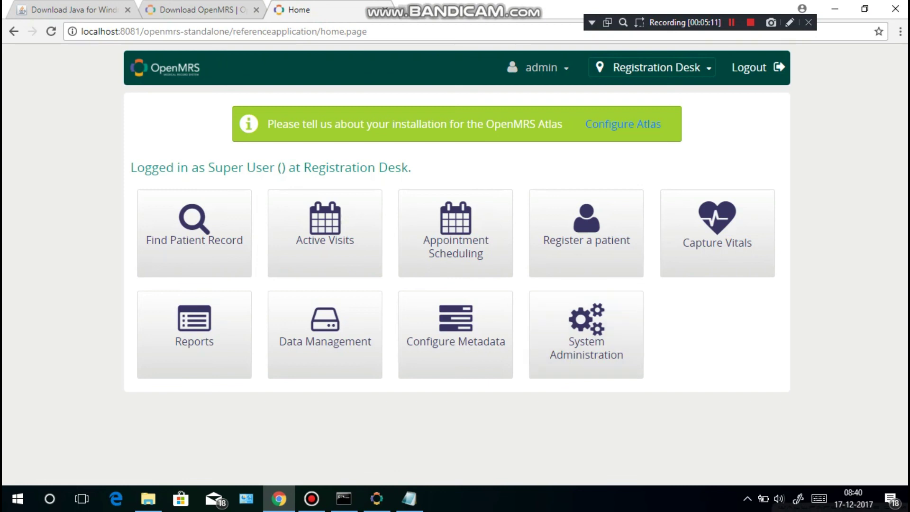
- Bring the OpenMRS 2.6.1 Standalone server window forward, showing Tomcat port 8081 and MySQL port 3316
click(376, 498)
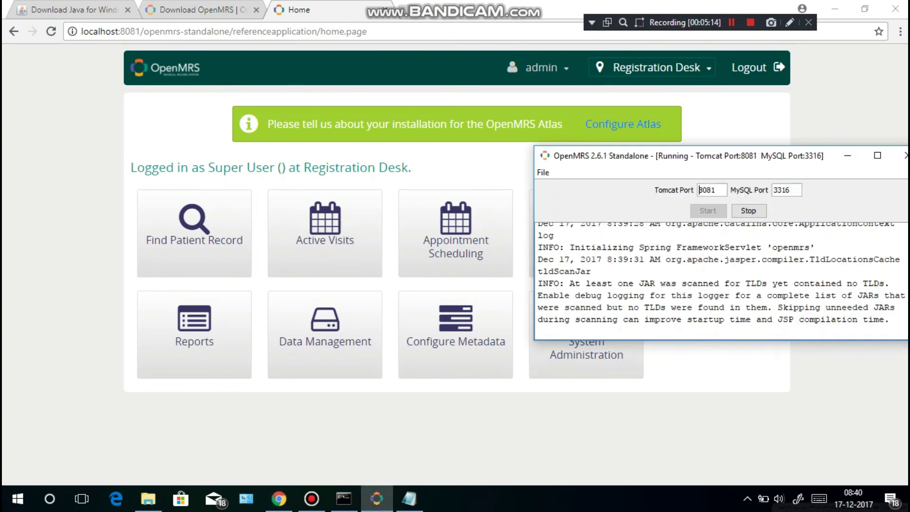